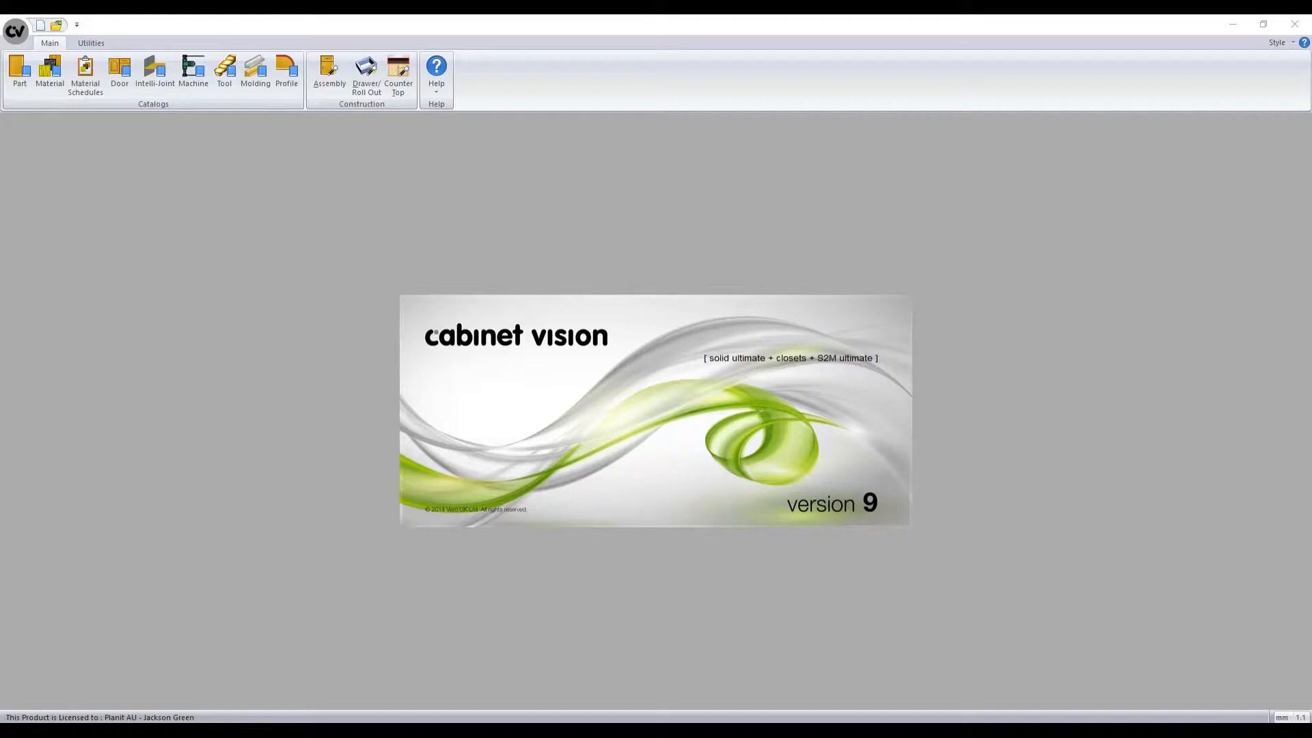
Step: Examine the Top Edging profiles in the profile catalog and open the 1/2 Cove shape for editing
left_click(286, 73)
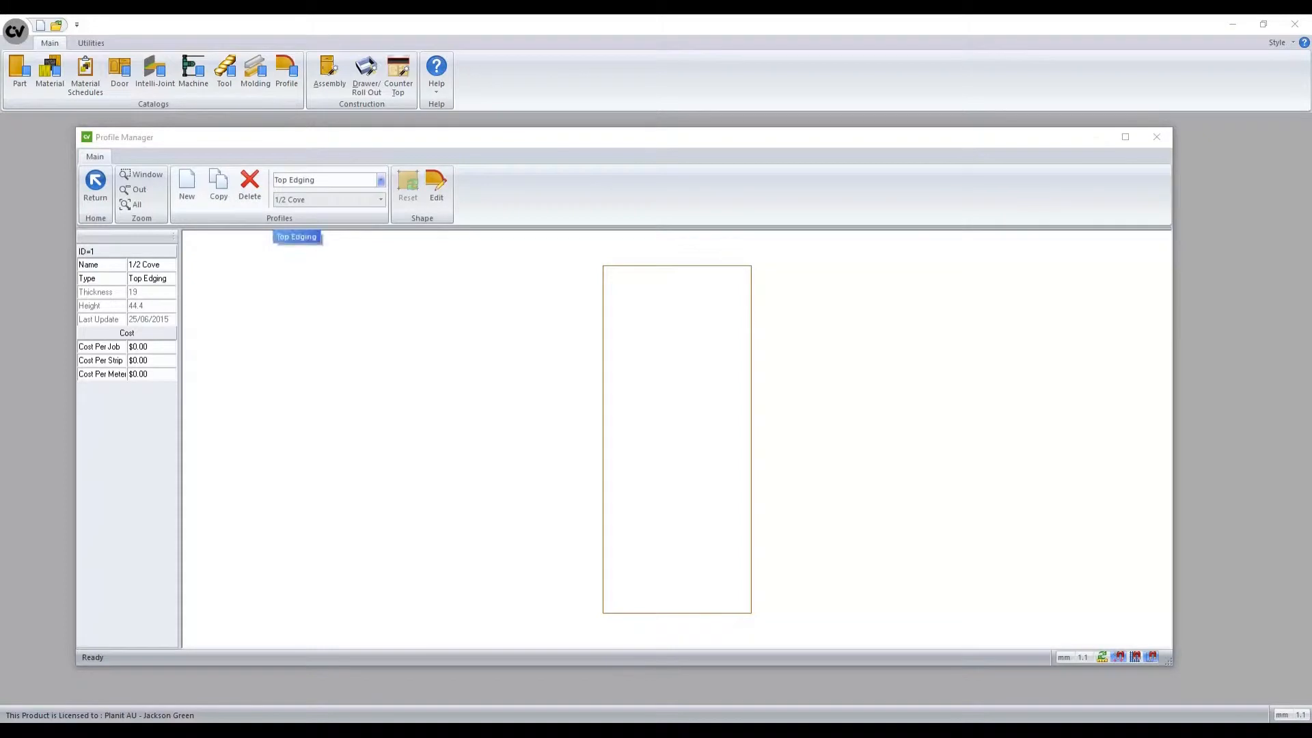
left_click(380, 180)
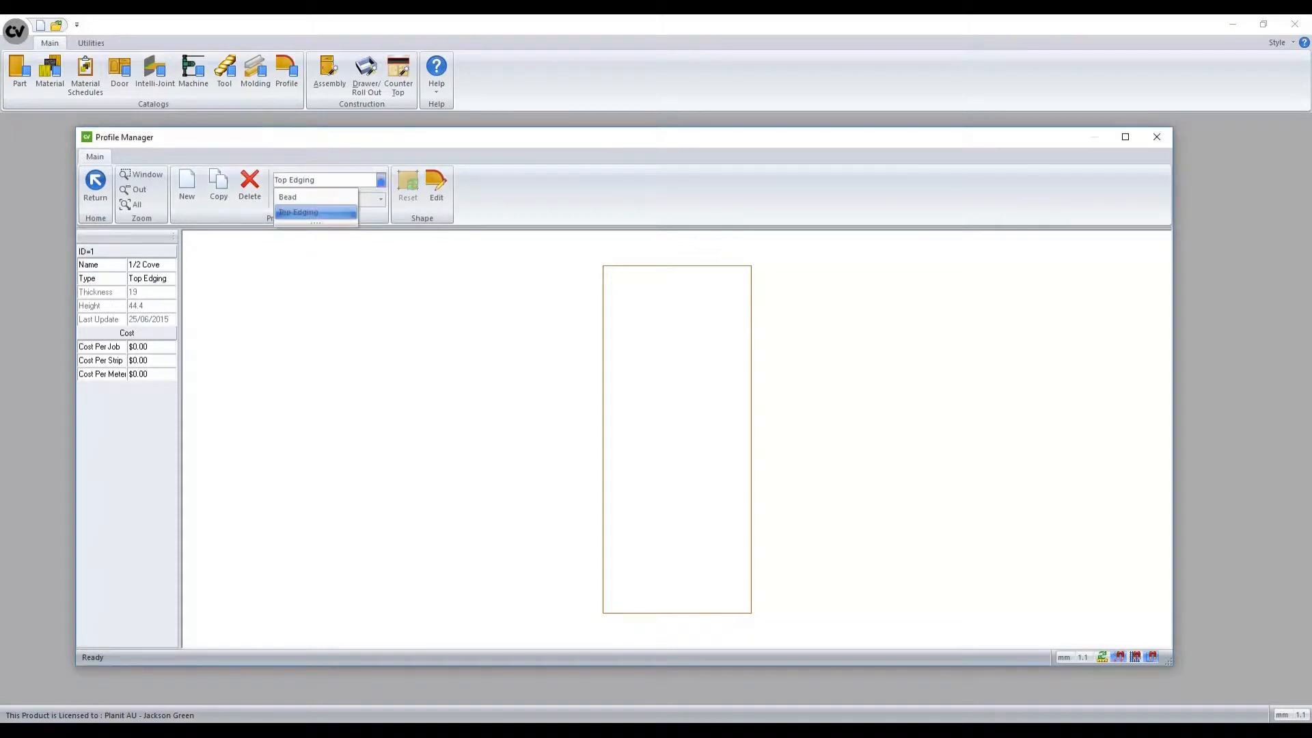
left_click(380, 179)
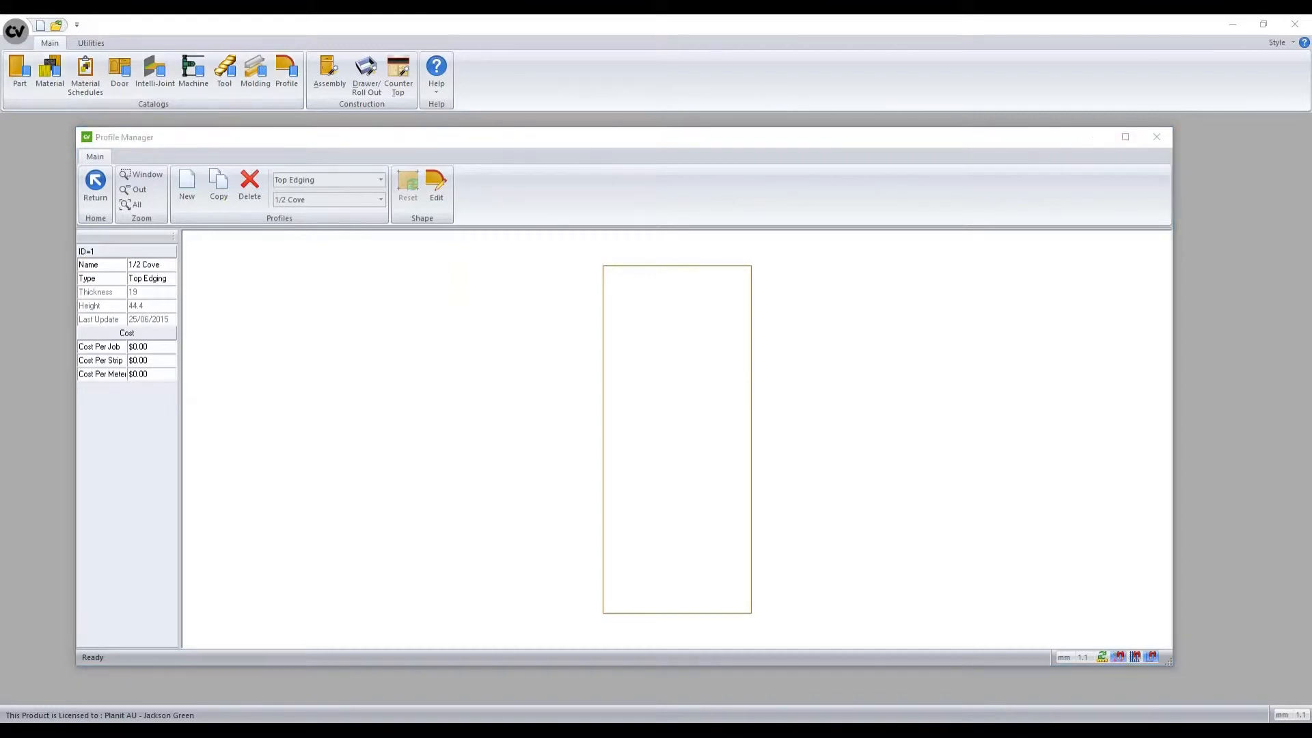
left_click(380, 199)
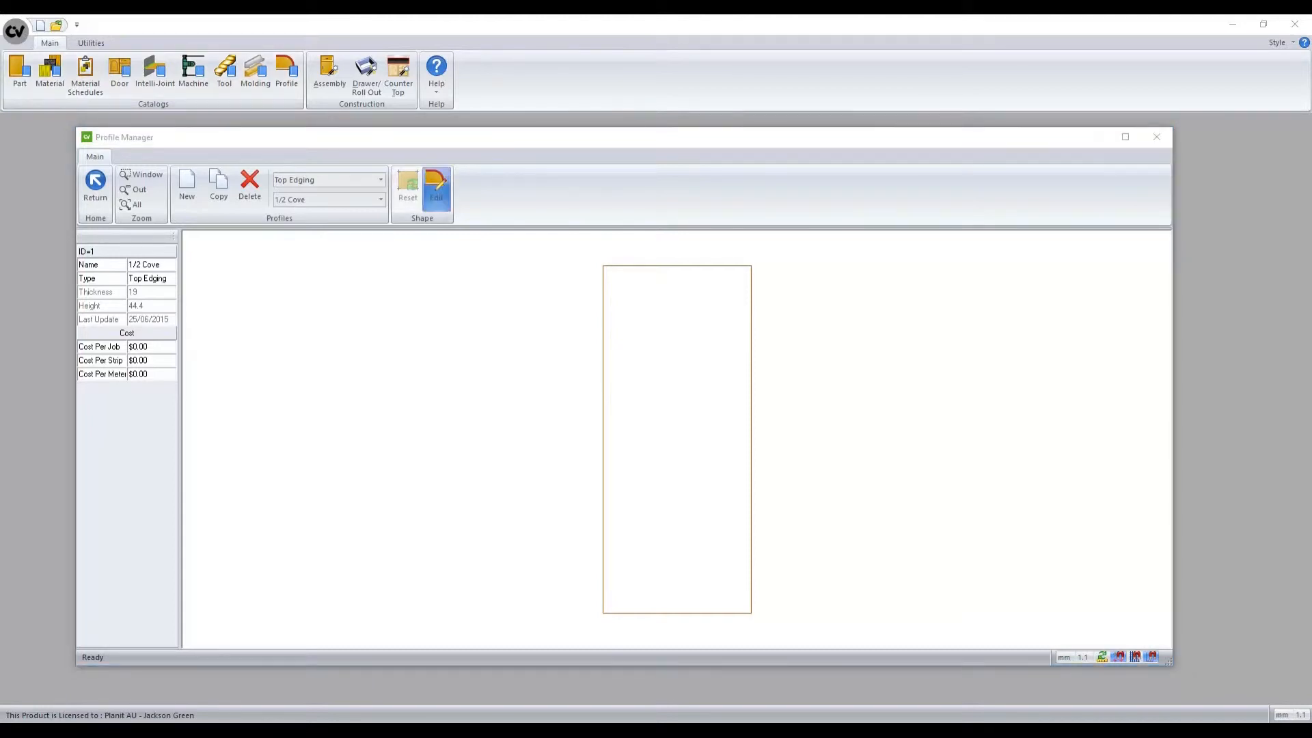
left_click(436, 185)
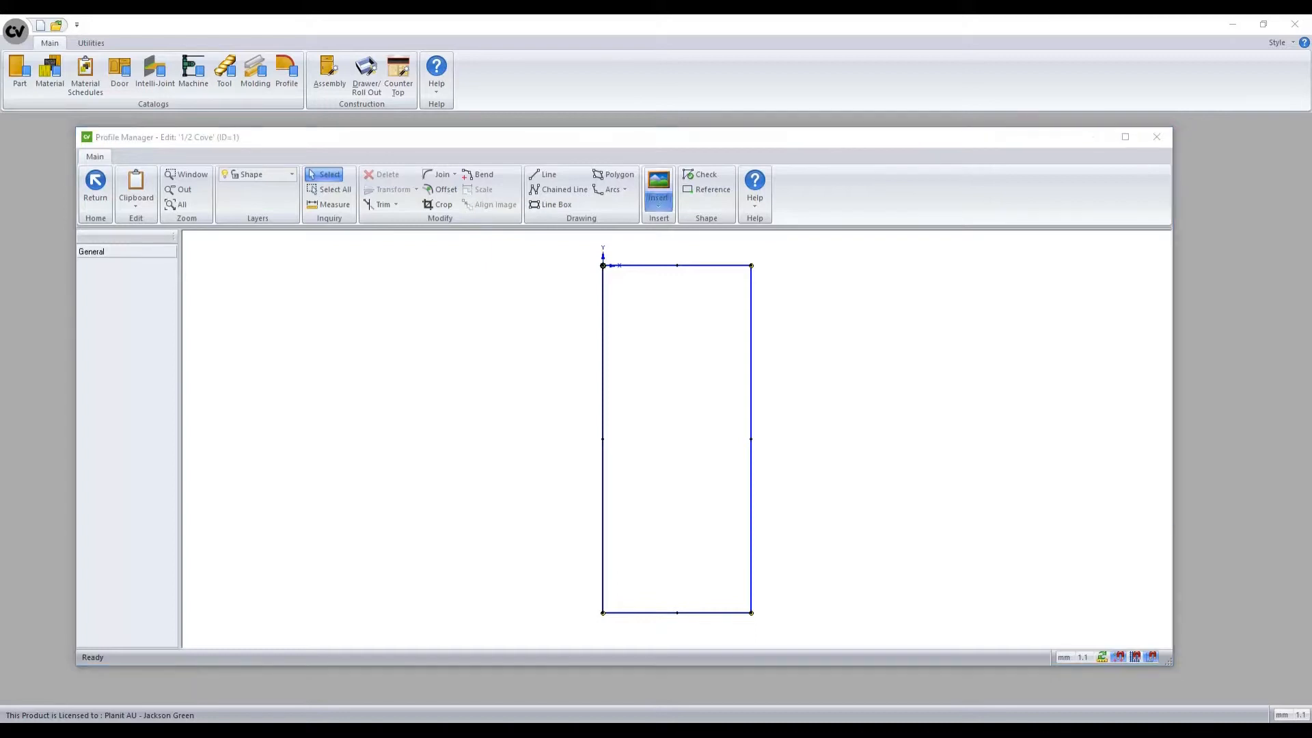
left_click(658, 195)
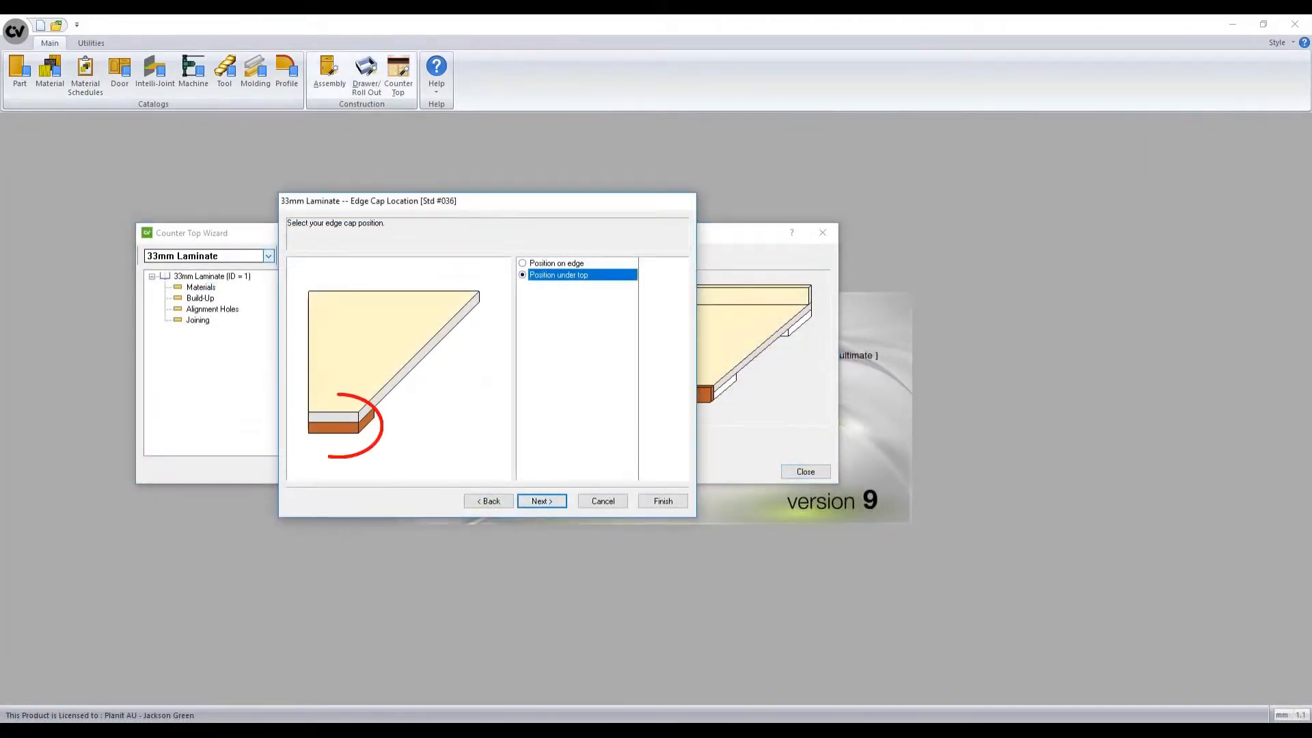
Step: Set the edge cap location of the 33mm Laminate counter top construction to Position on edge
left_click(556, 263)
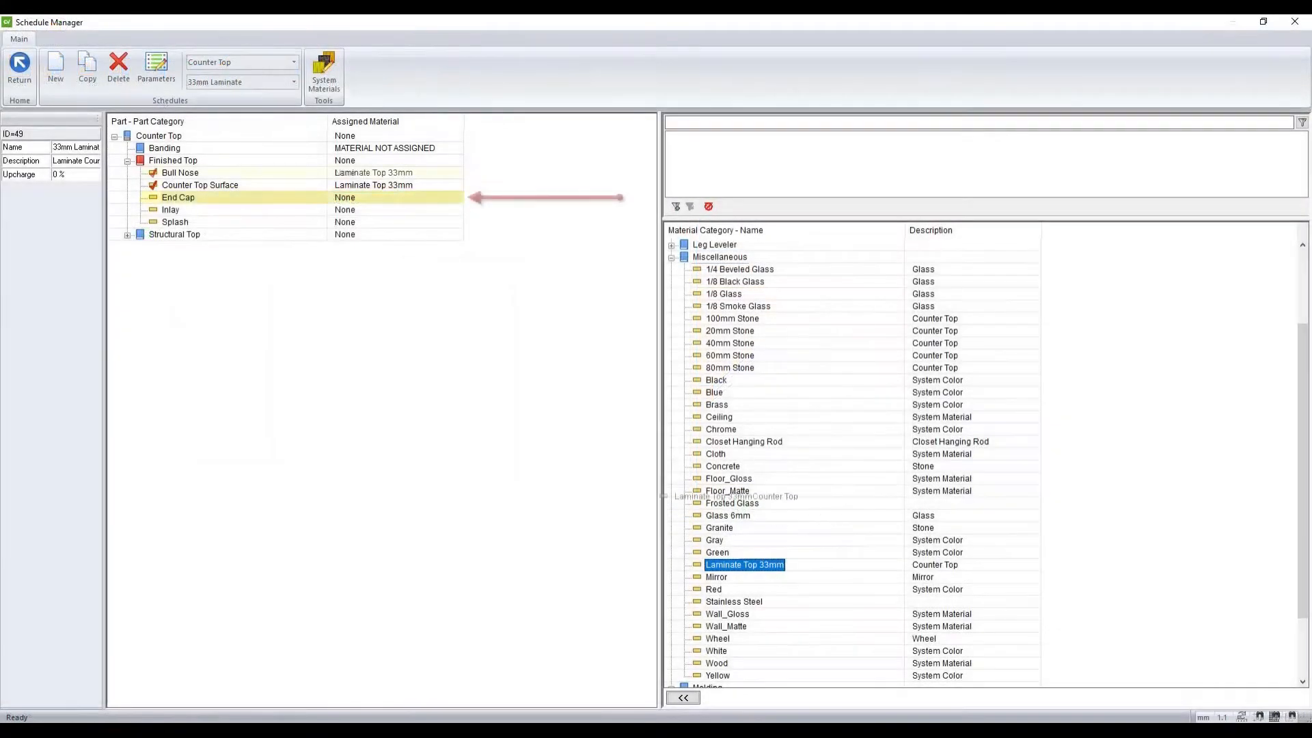
mouse_move(667, 495)
left_mouse_down()
mouse_move(468, 256)
mouse_move(349, 199)
left_mouse_up()
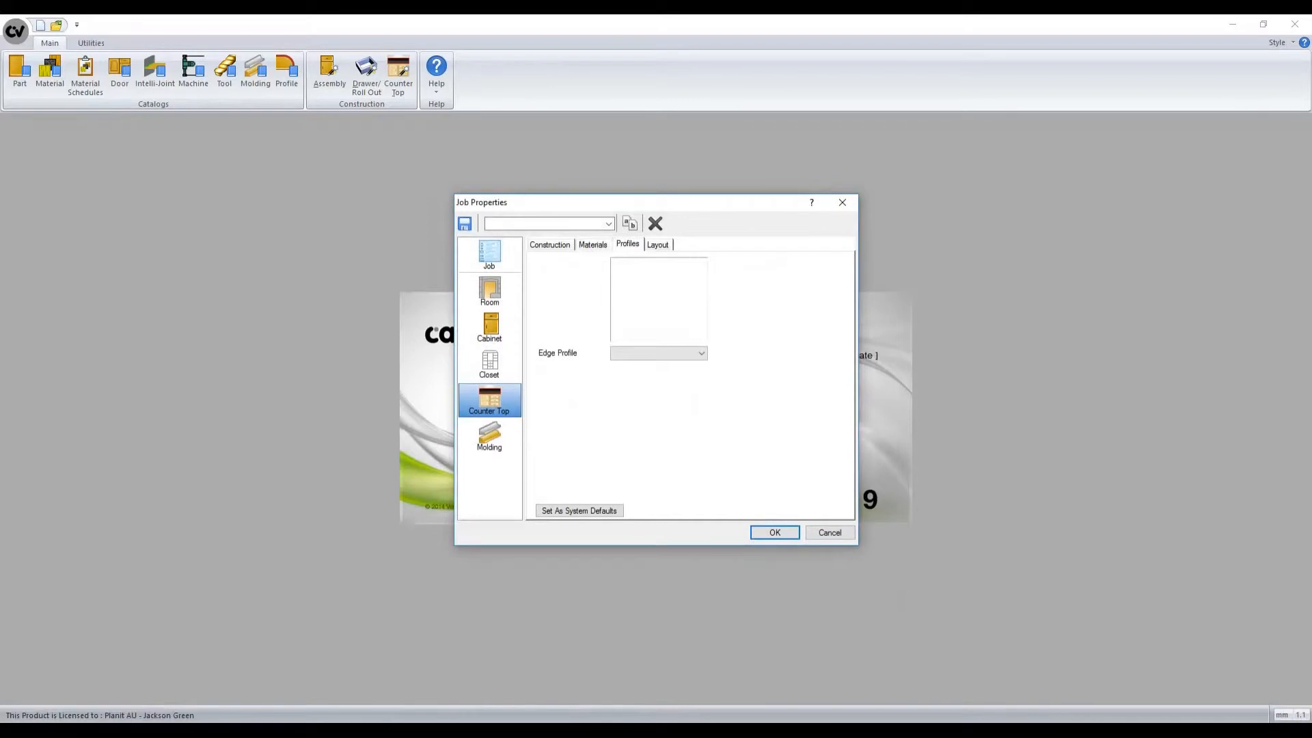
Step: Browse the edge profiles available for the counter top in the job properties
key("alt+Down")
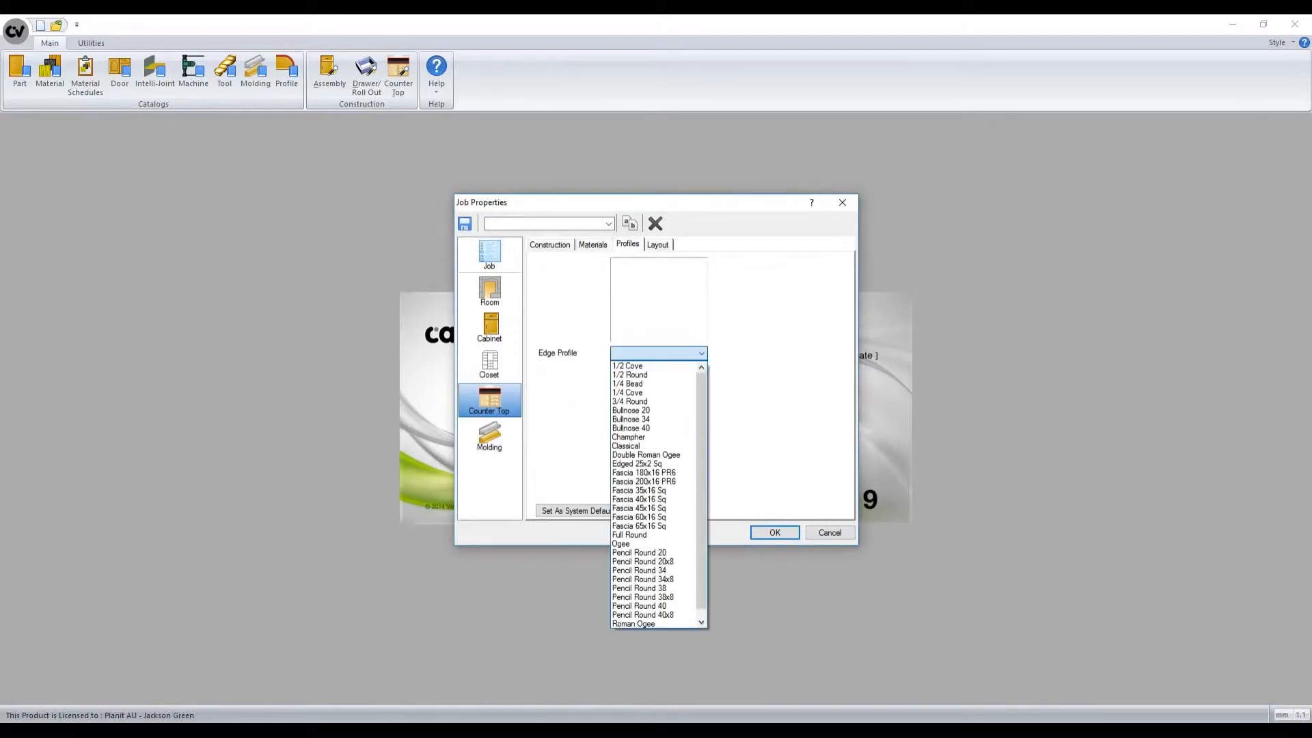
key("Down")
key("Down")
key("Down")
key("Down")
key("Down")
key("Down")
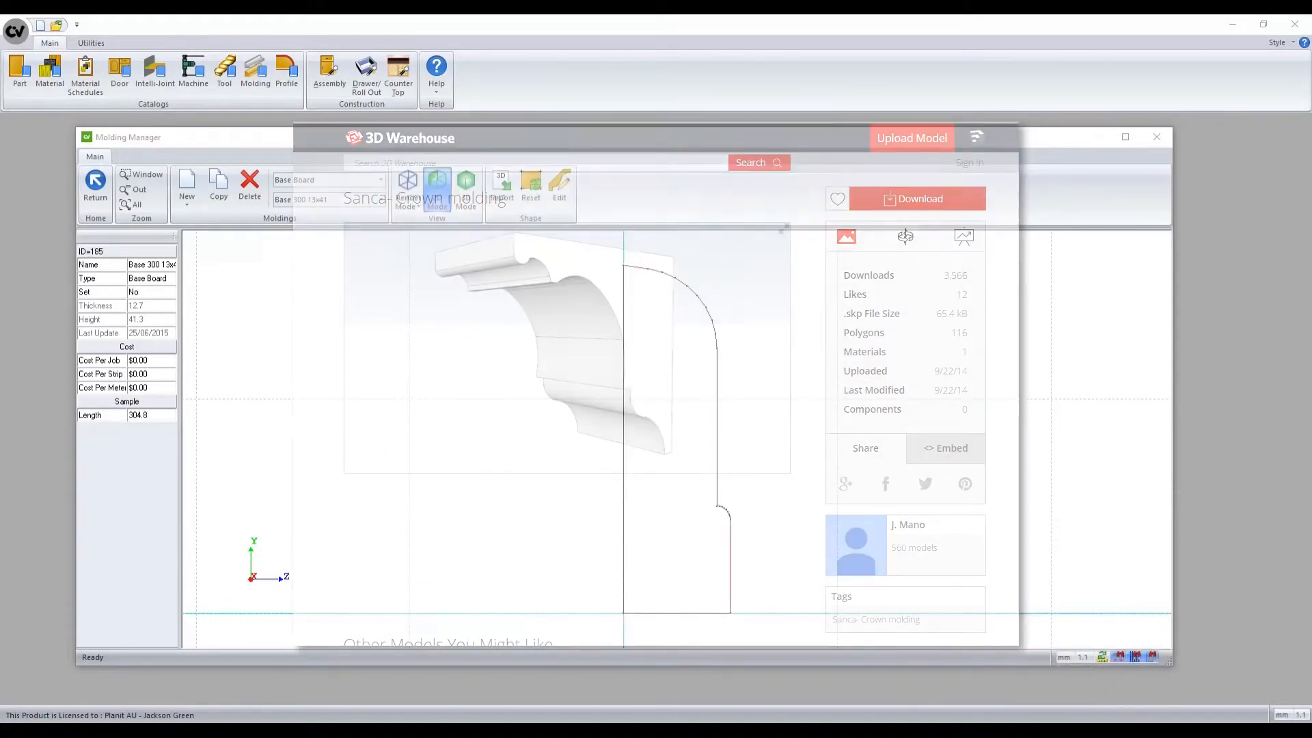
Step: Create a new Base Board molding in the molding catalog and name it Test Molding
left_click(186, 196)
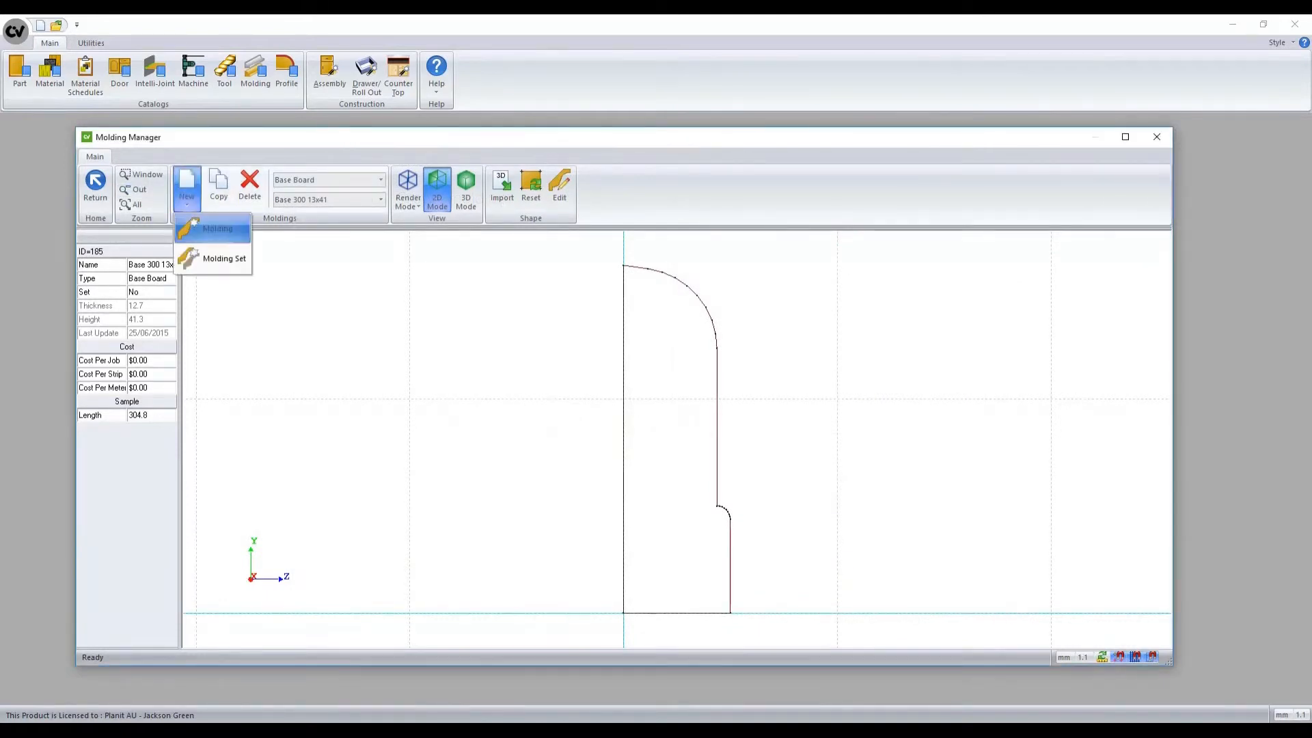
left_click(217, 229)
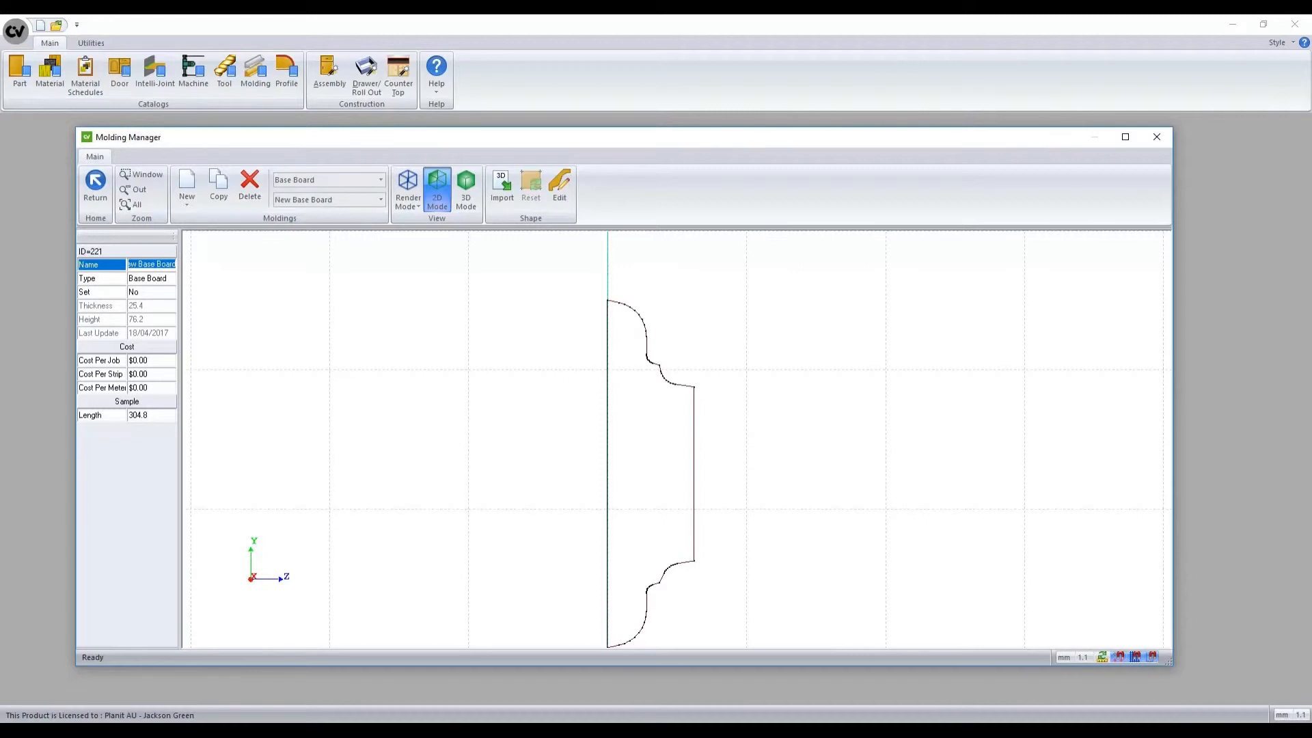
type("Test Mo")
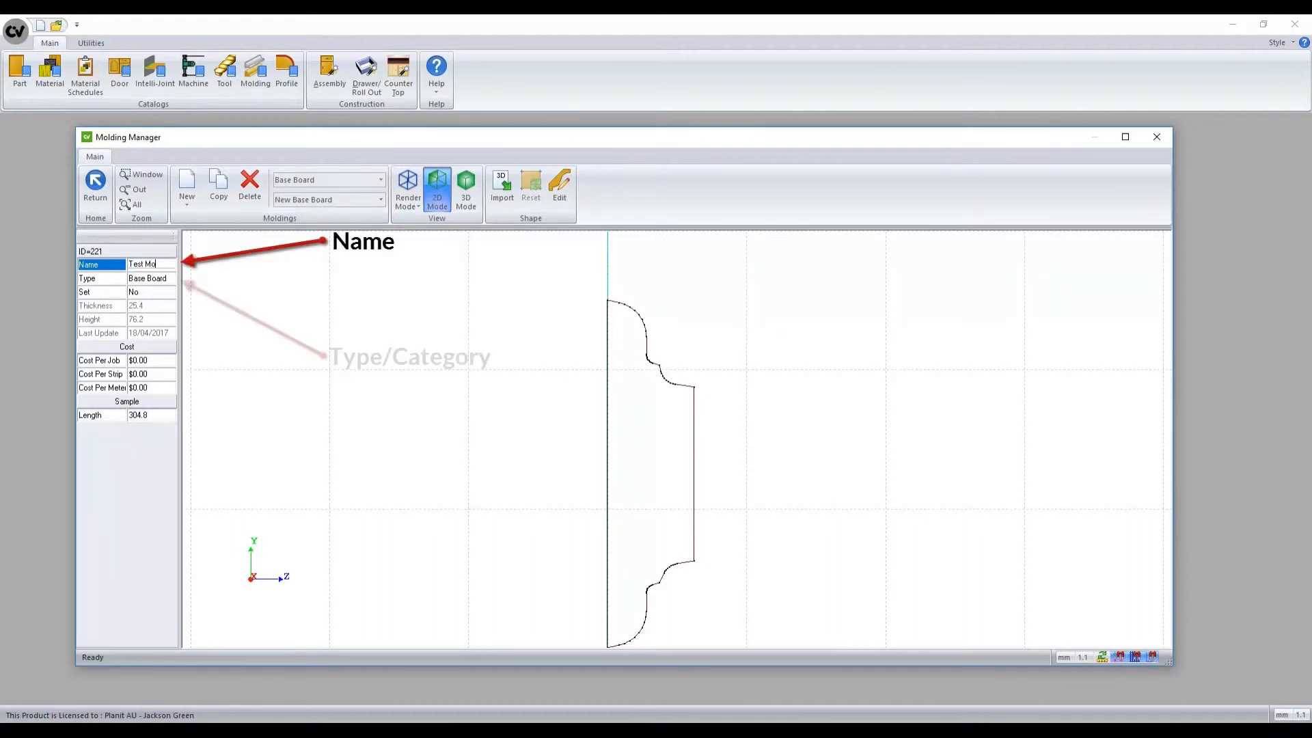
type("lding")
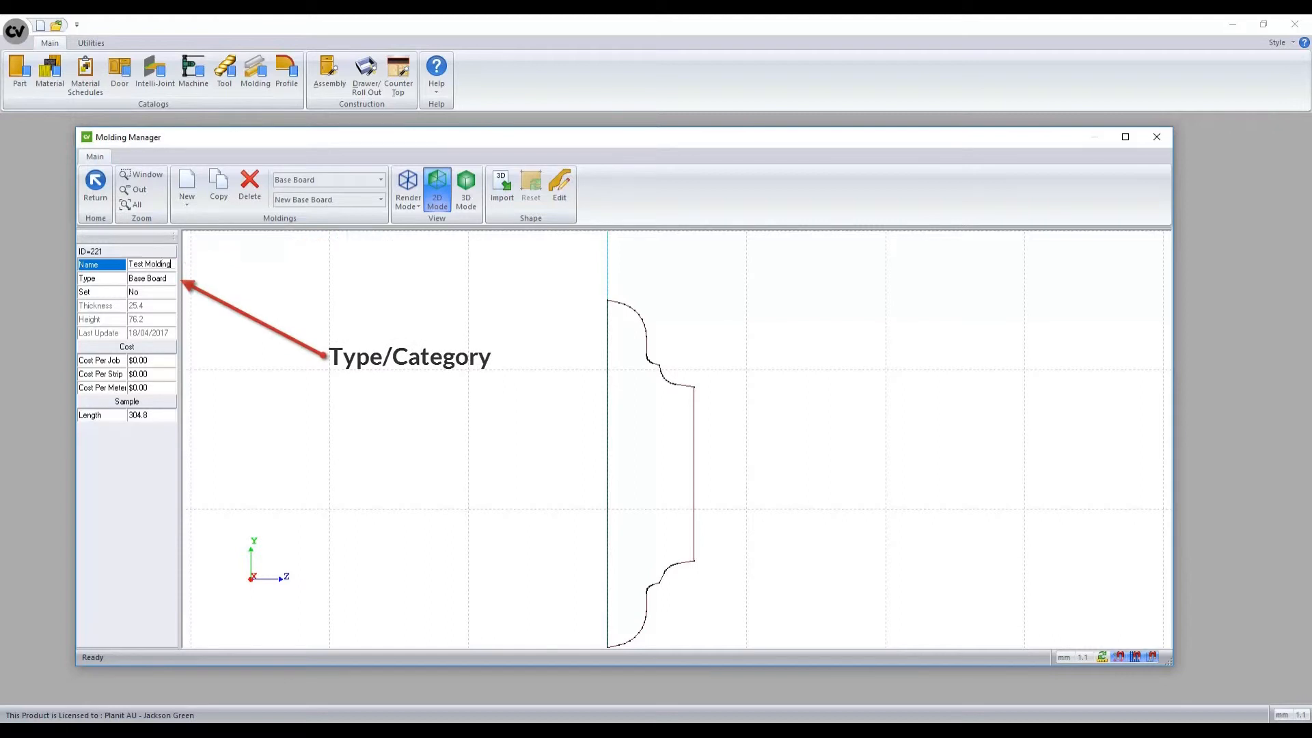
key("Return")
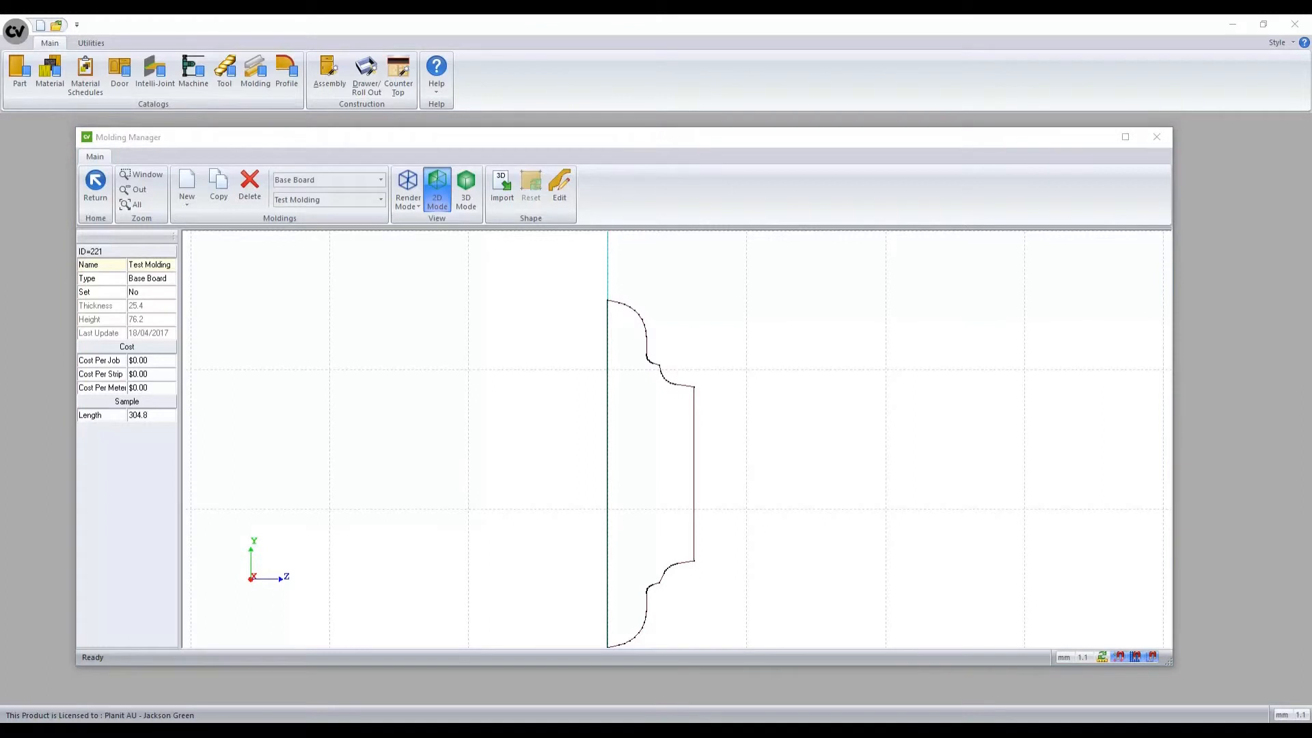
Step: Edit the cross-section shape of Test Molding into a curved, notched base board outline and leave the Molding Manager
left_click(559, 183)
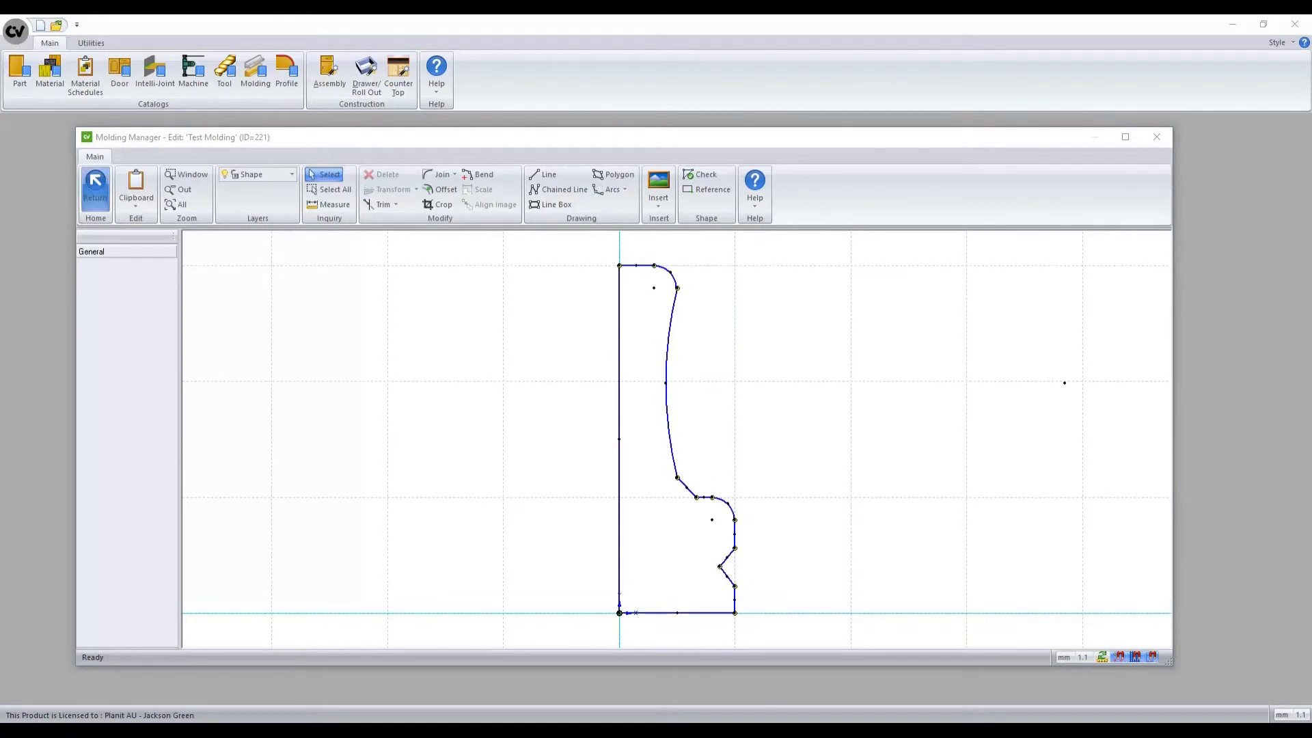
left_click(96, 183)
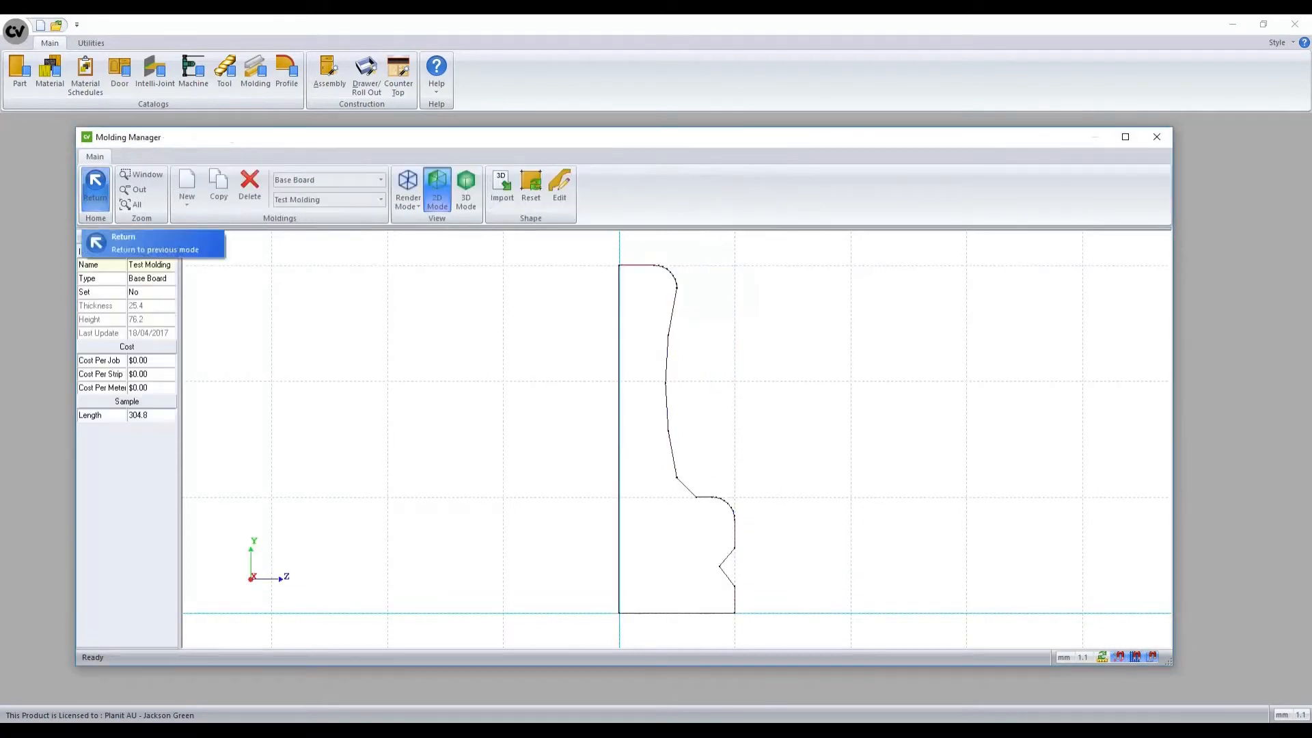
left_click(96, 184)
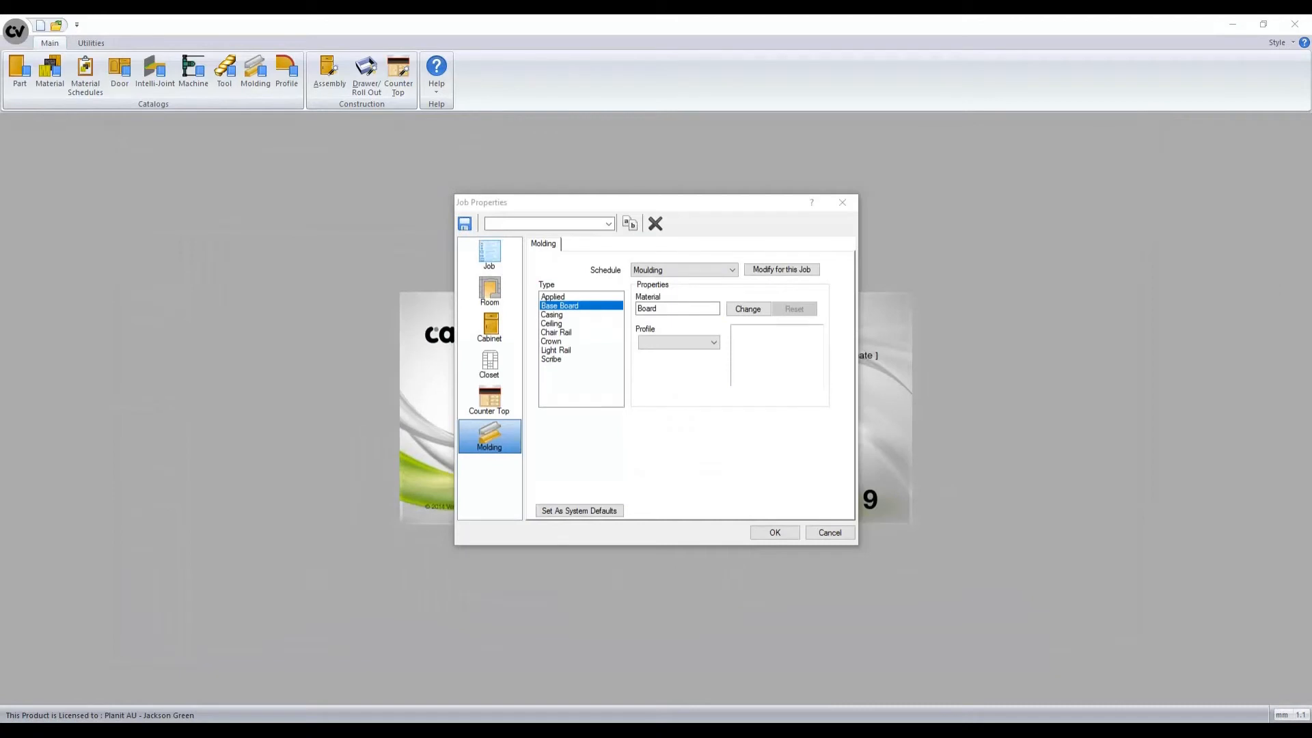
Step: Choose a profile for the Base Board molding type in the job properties
left_click(712, 342)
key("Down")
key("Down")
key("Down")
key("Return")
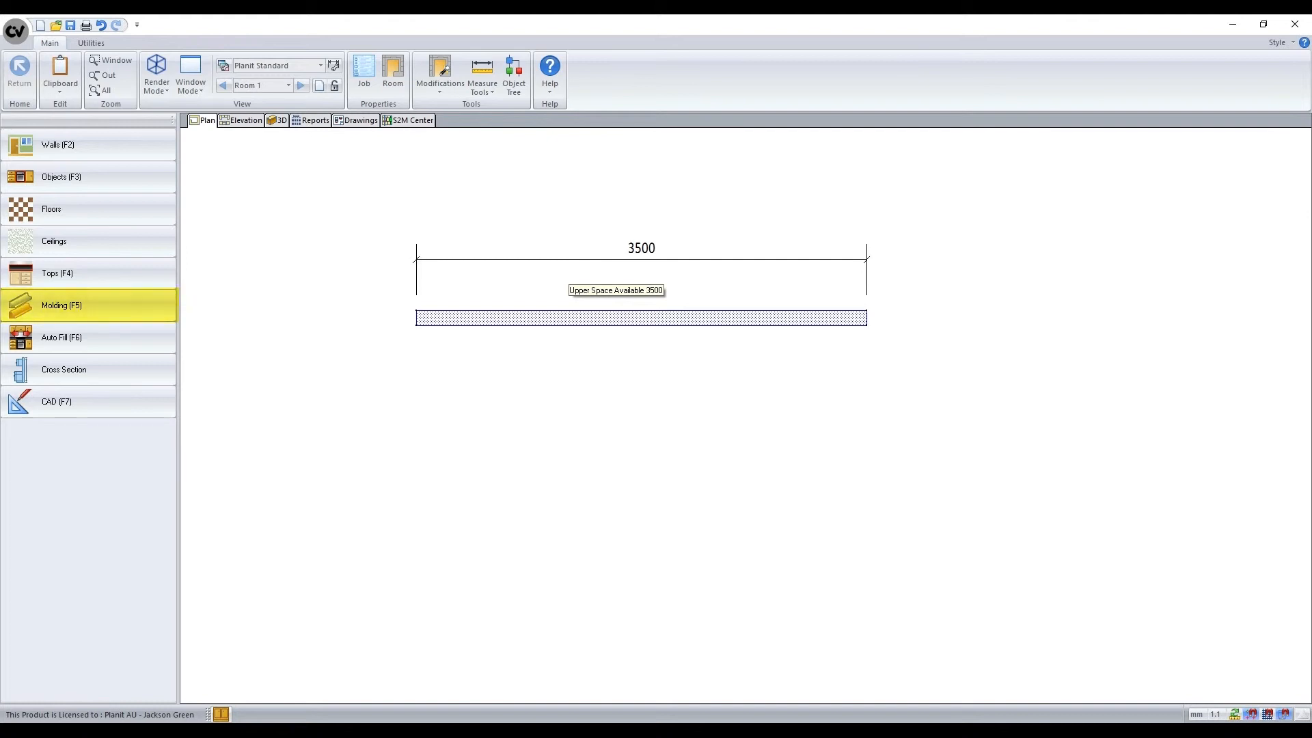
Step: Start the molding tools for the room from its plan view
key("F5")
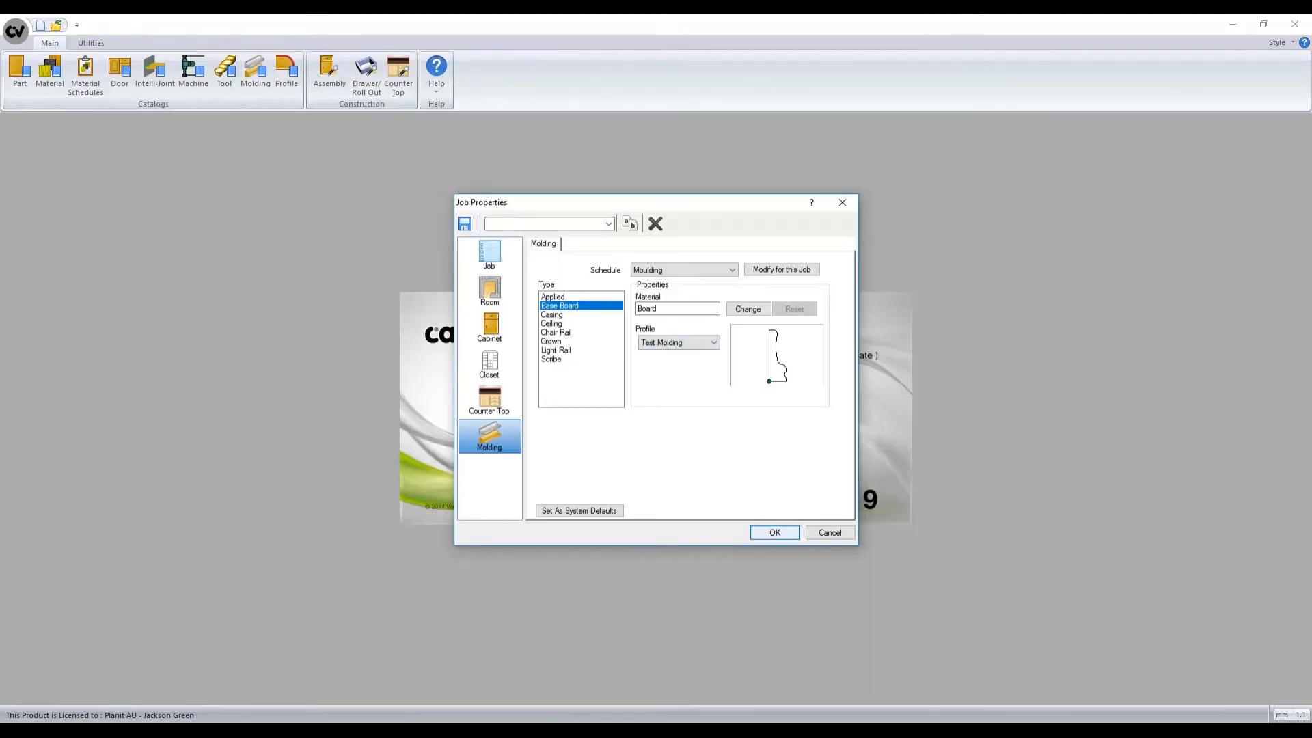
key("Return")
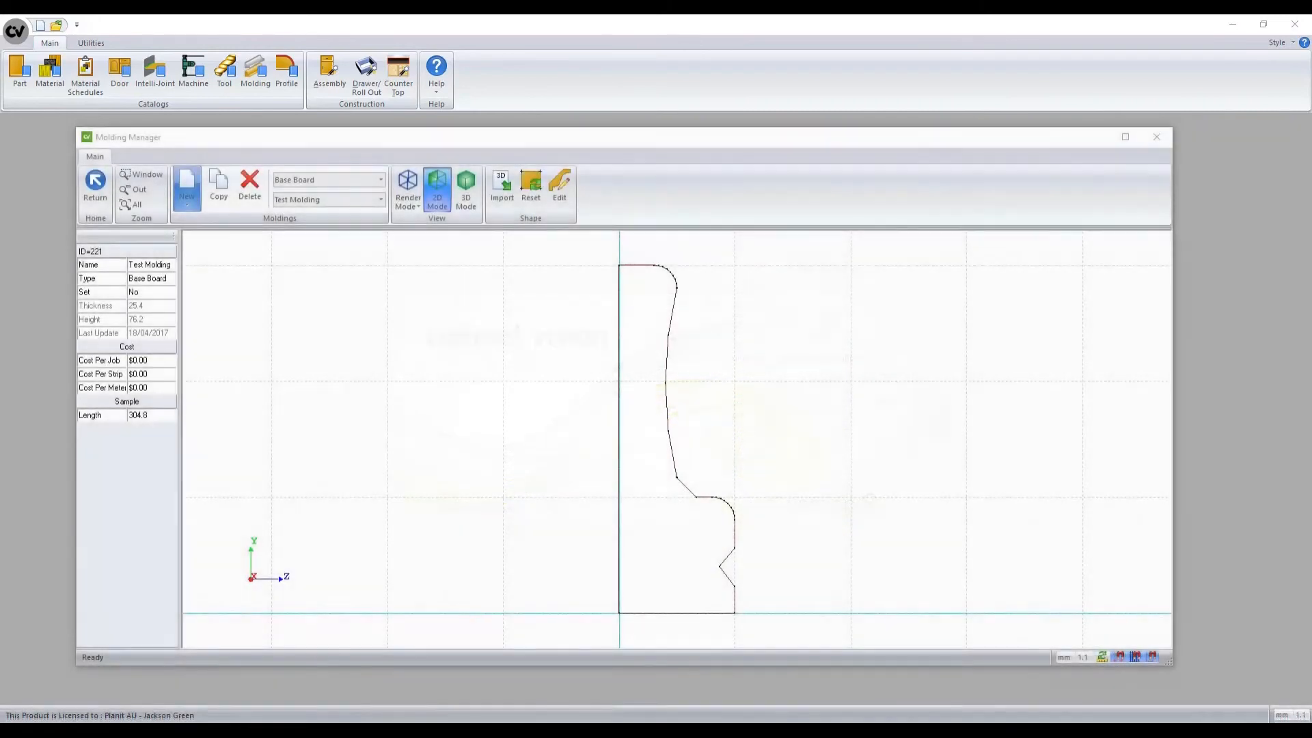
Step: Create a new Base Board molding set and insert the Test Molding profile at its origin
left_click(186, 188)
left_click(225, 258)
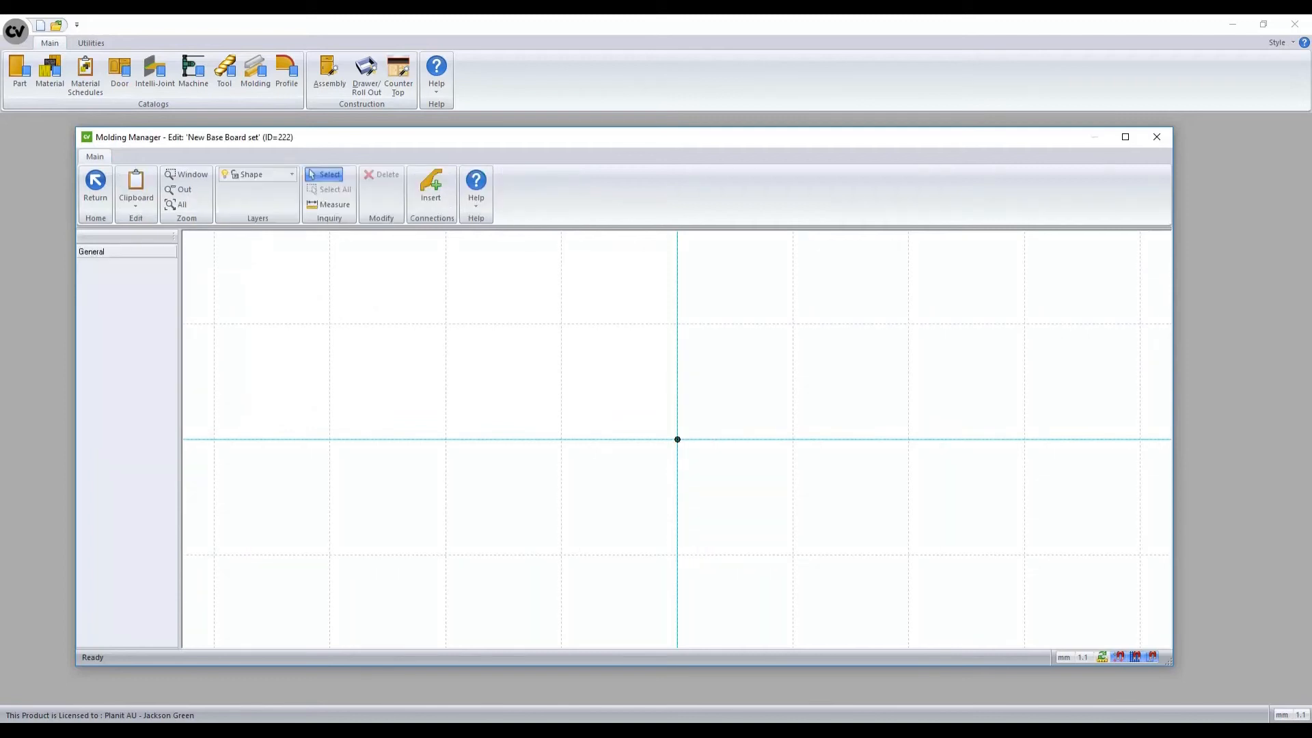
left_click(432, 188)
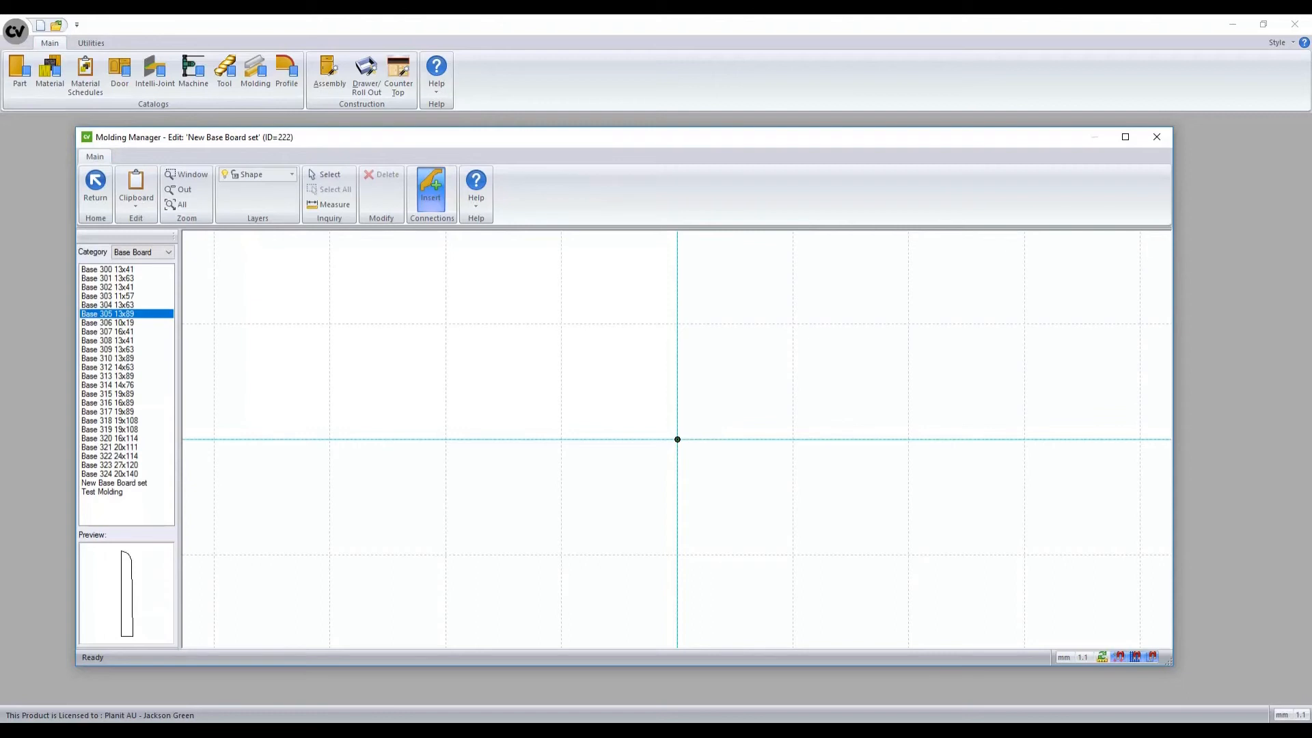
left_click(168, 253)
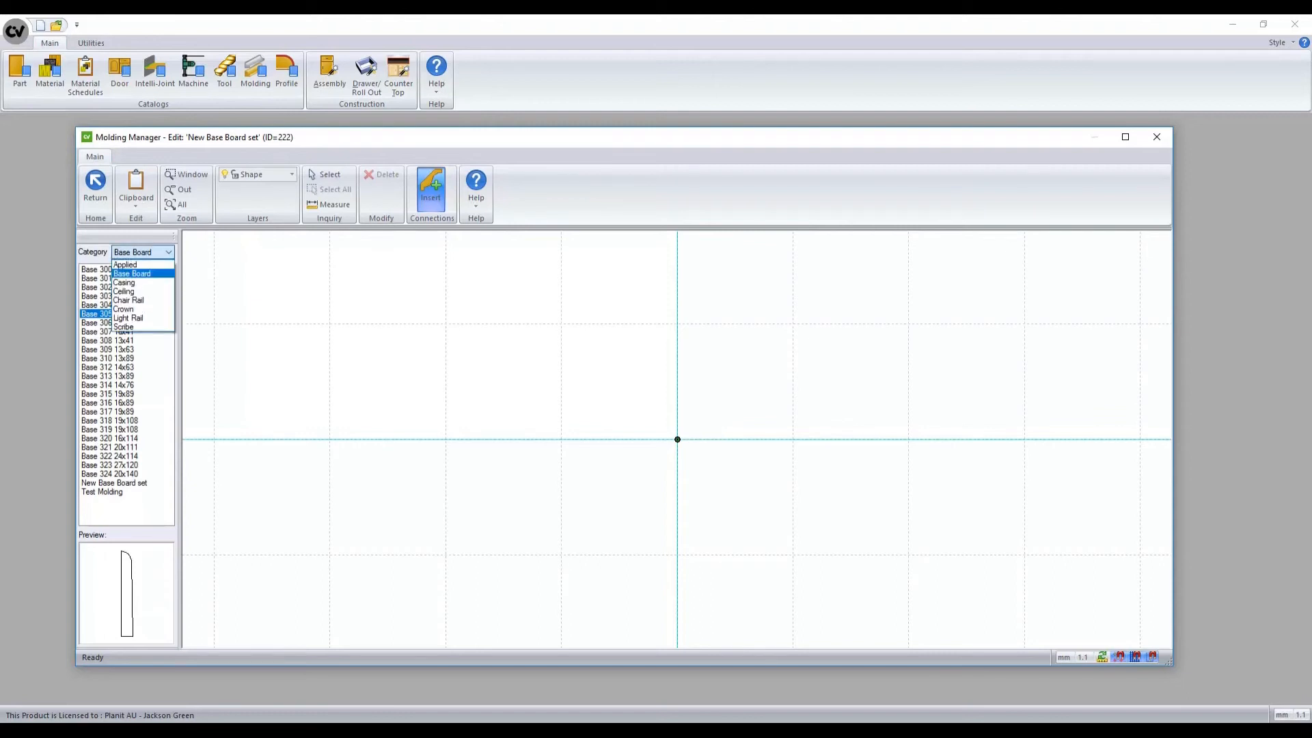
left_click(168, 252)
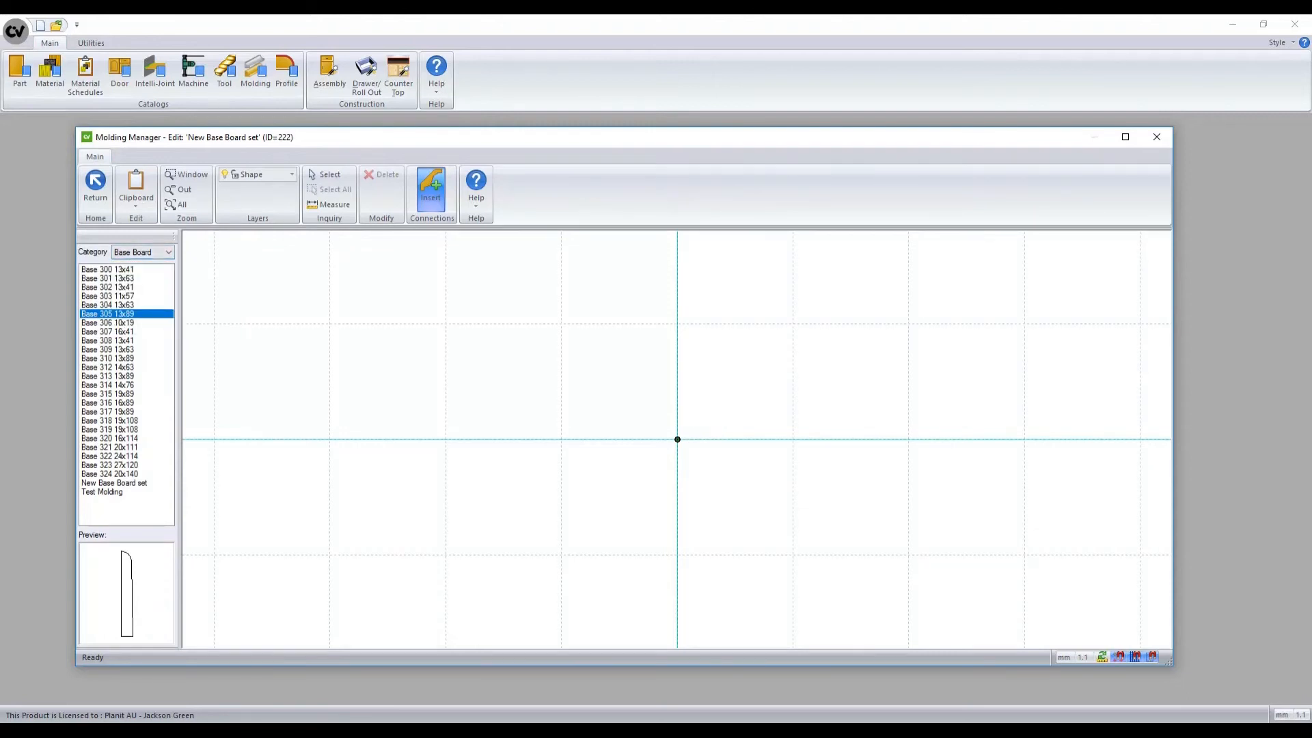
left_click(103, 492)
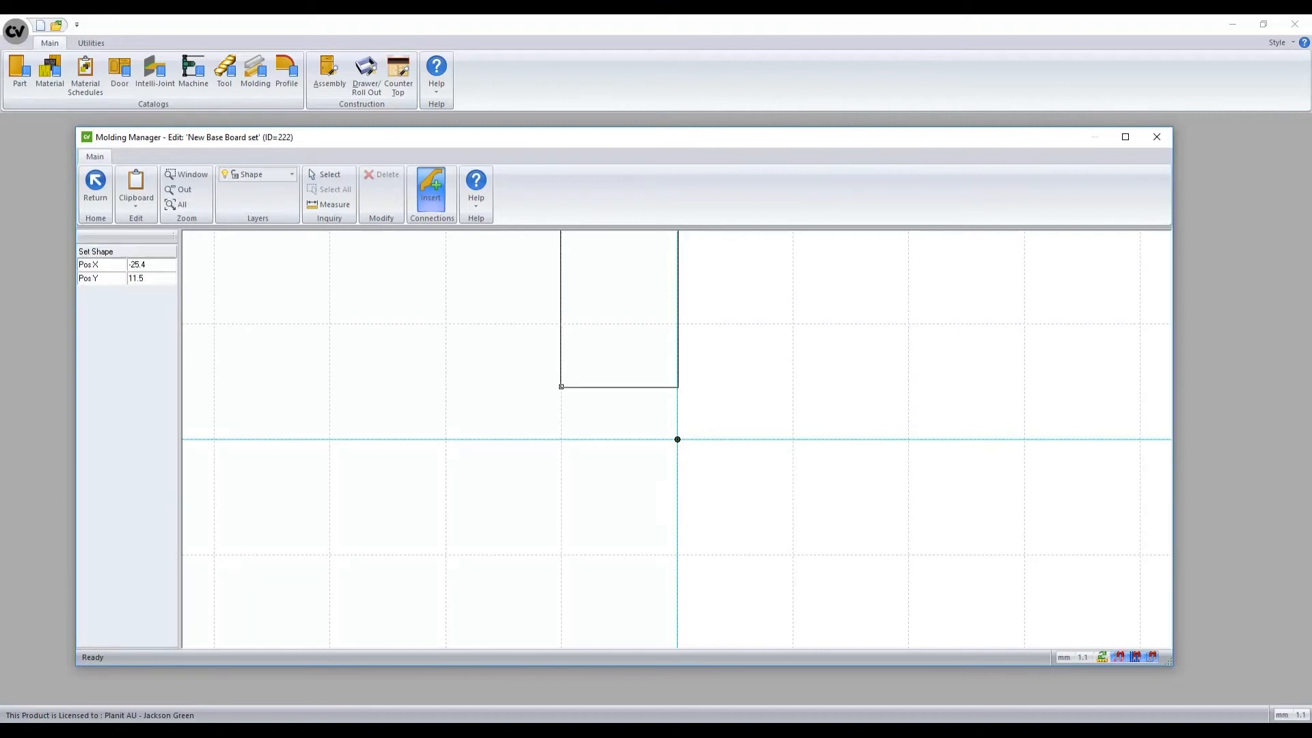
left_click(677, 440)
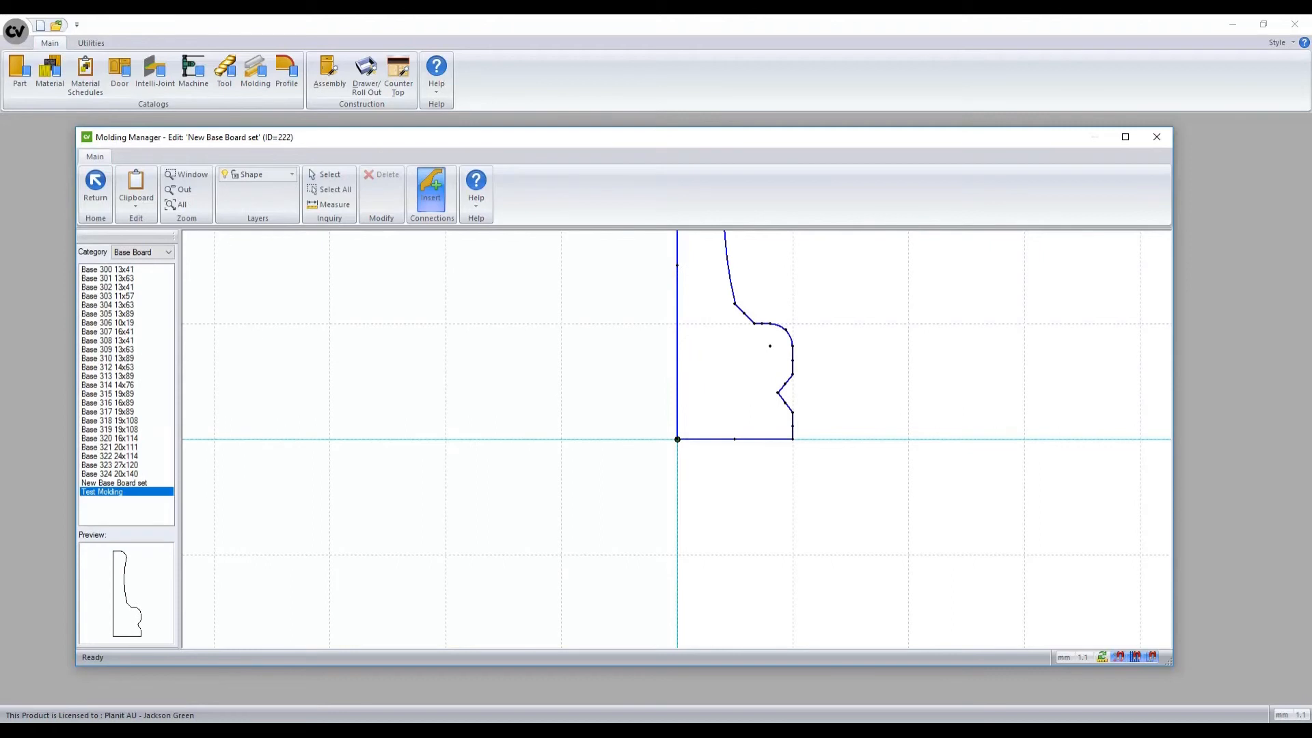
scroll(501, 545, "down", 5)
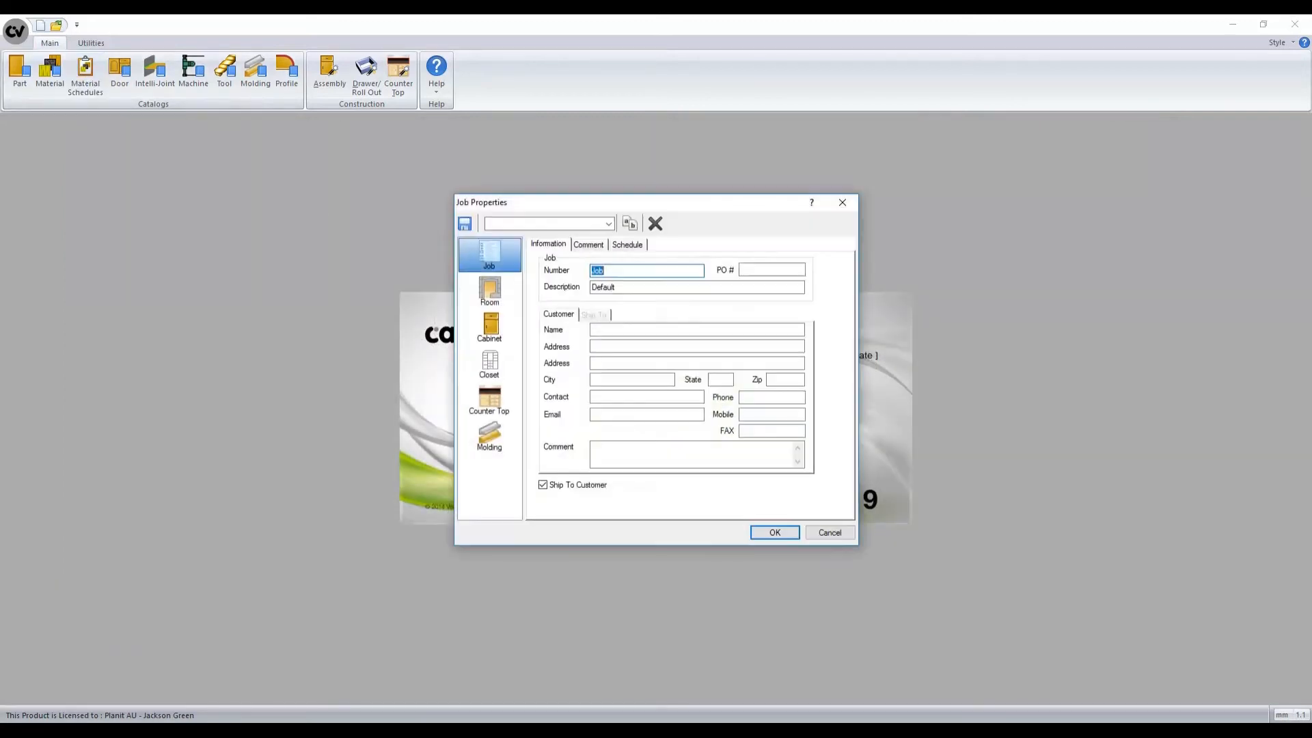
Step: Assign Test Profile Set as the profile of the Base Board molding type in the job properties
left_click(490, 437)
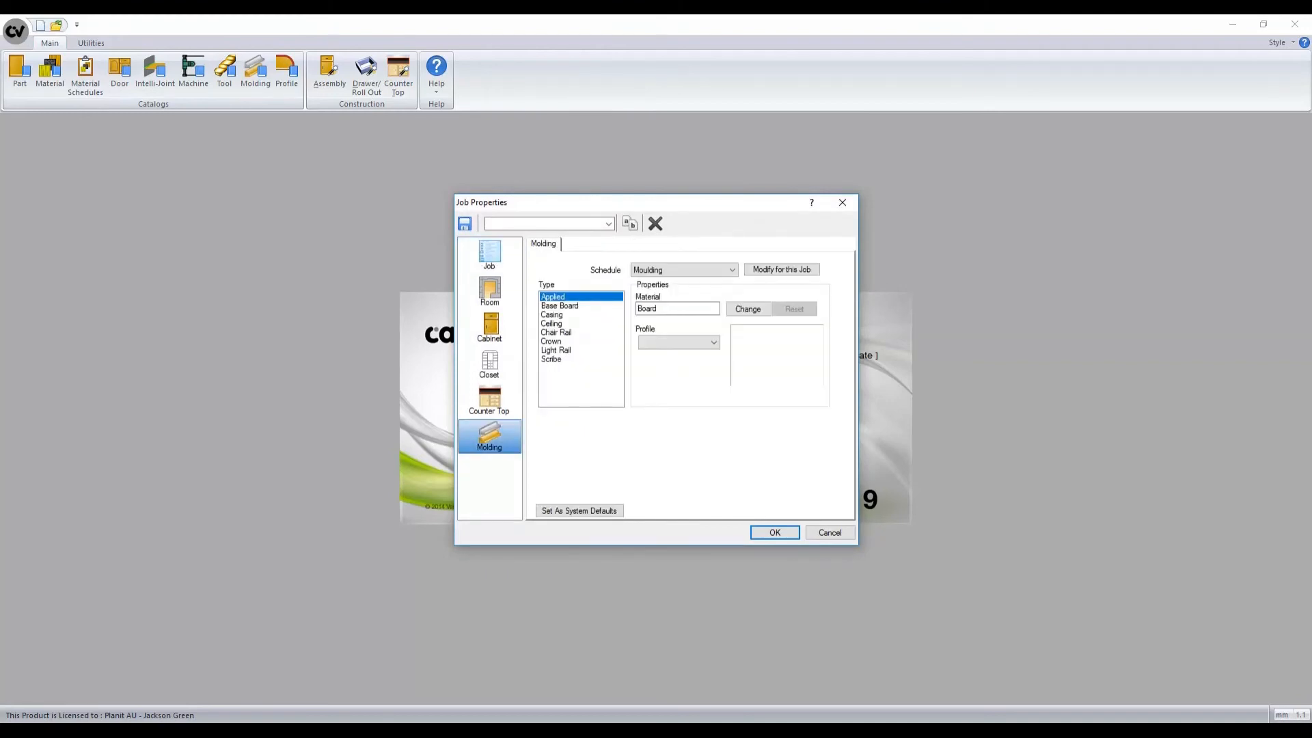
left_click(560, 306)
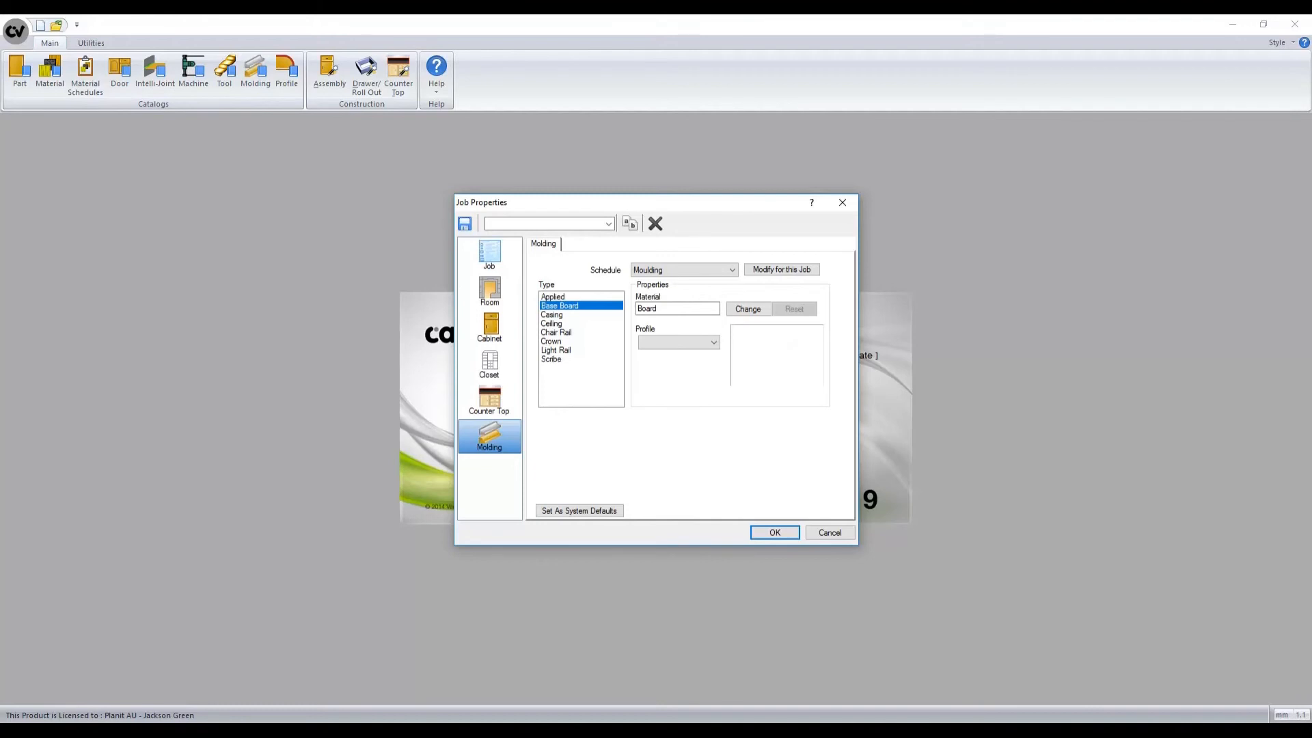
left_click(713, 342)
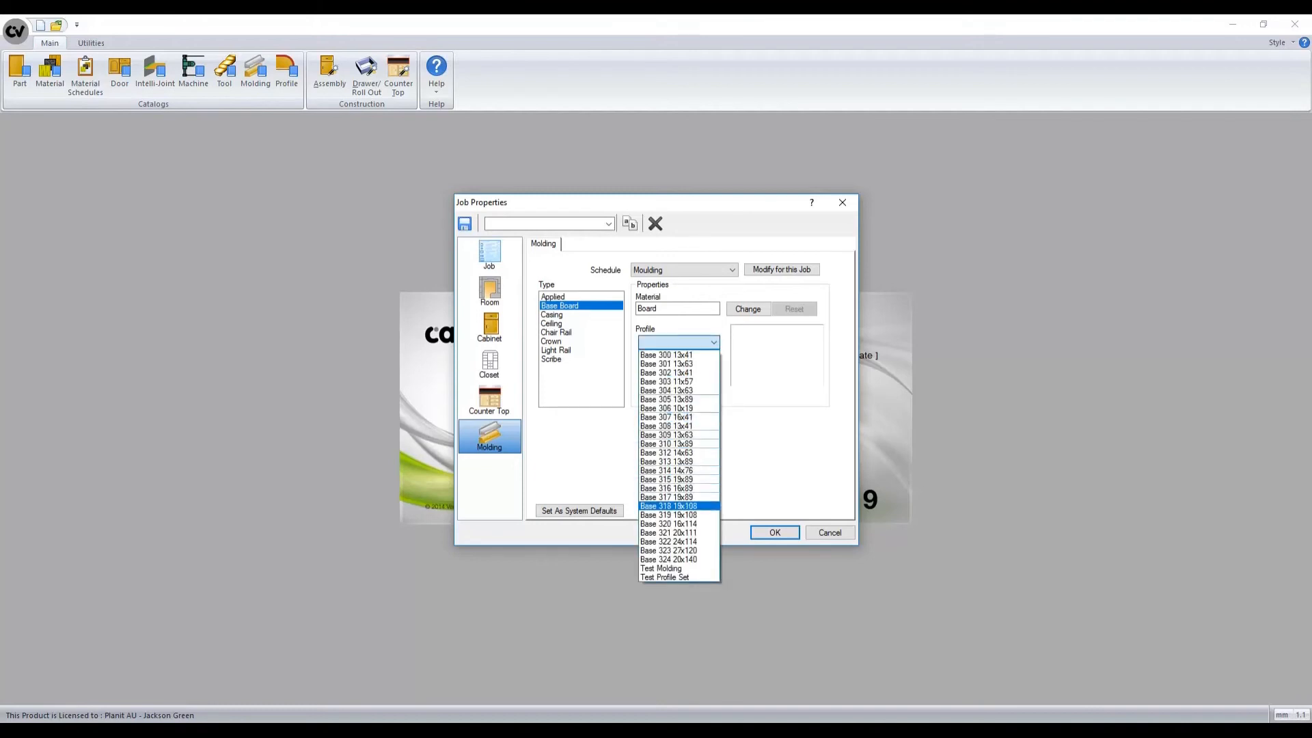
left_click(673, 577)
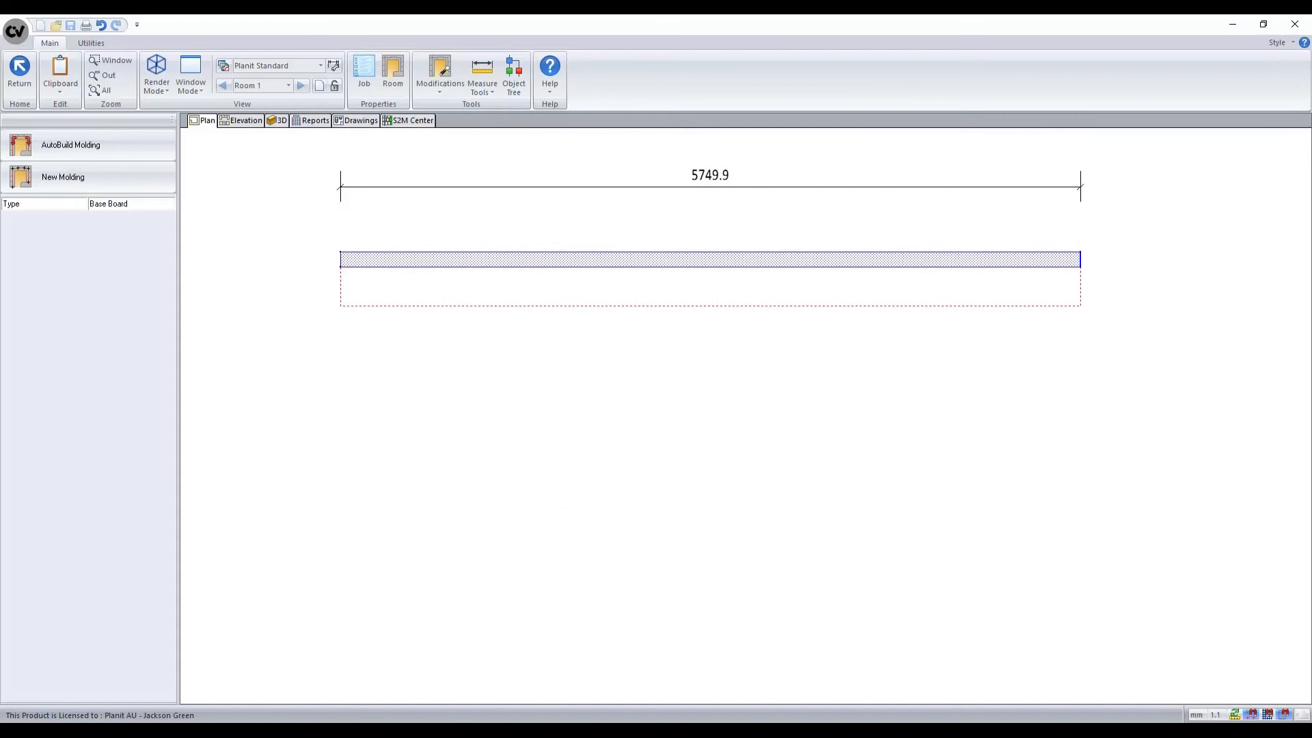
Step: Set the type of molding for the room plan to Base Board
left_click(131, 204)
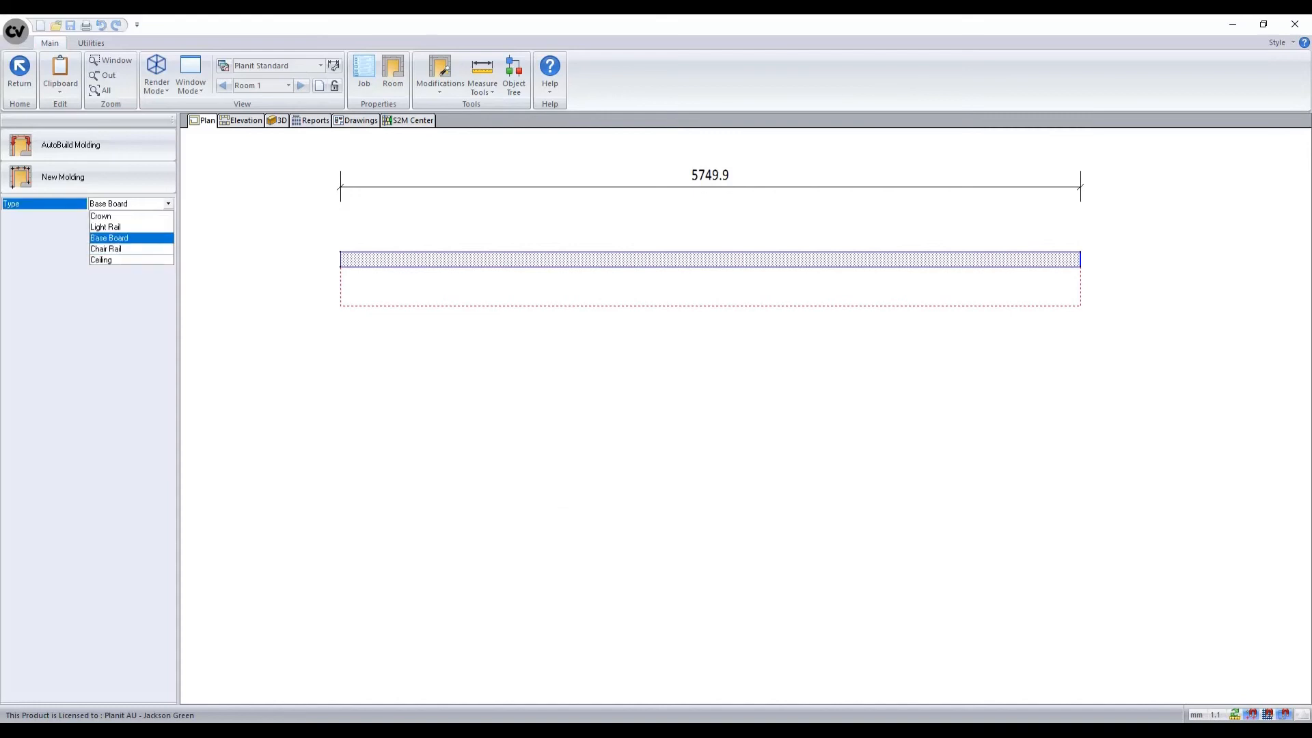
left_click(130, 238)
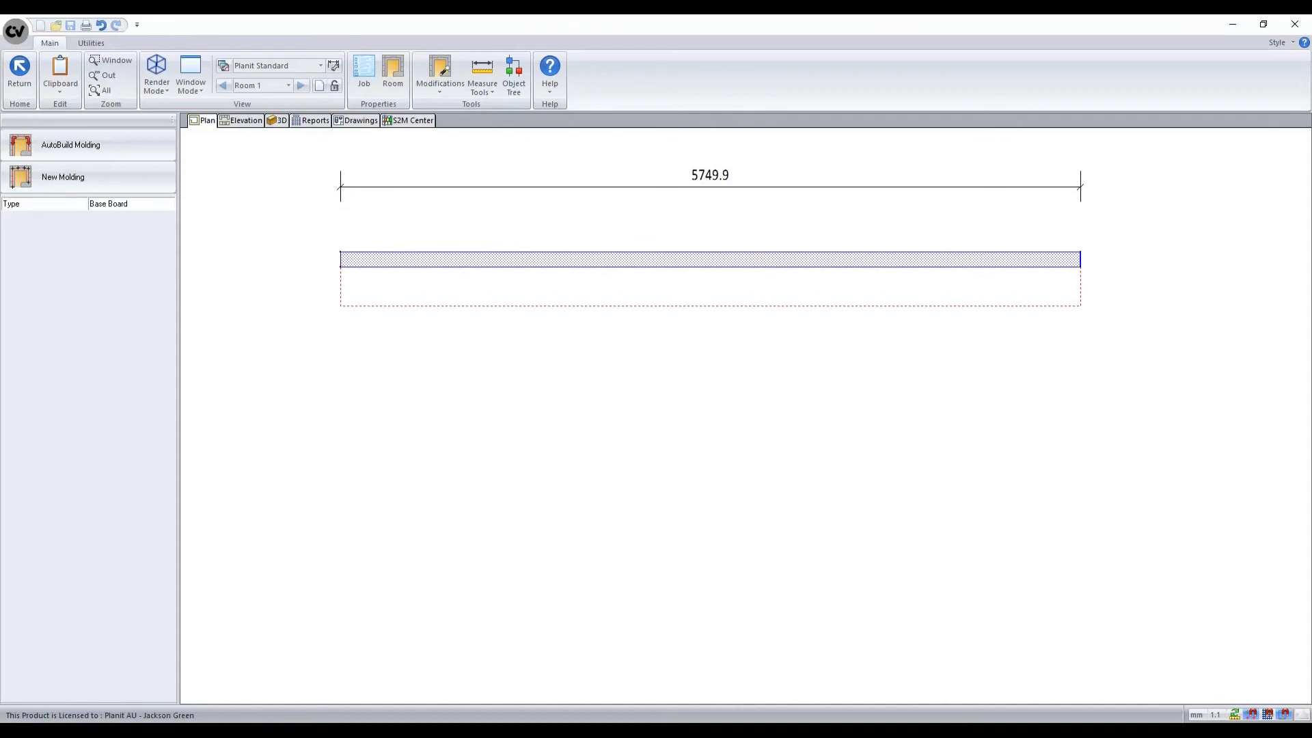